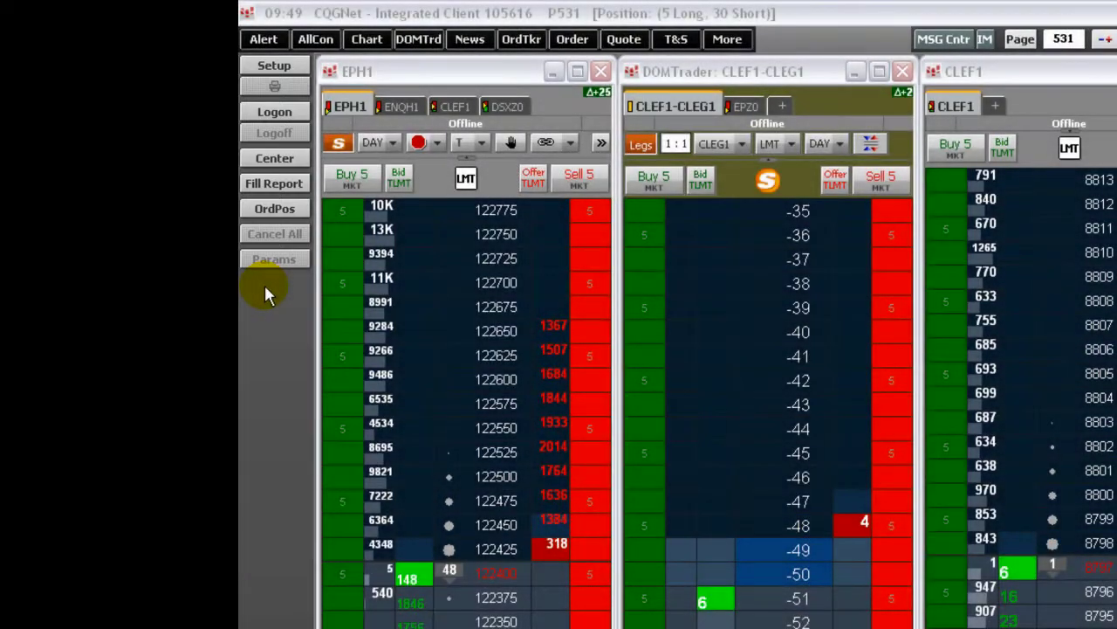
- Log on to order routing with the account password so the DOMTrader ladders connect
left_click(270, 68)
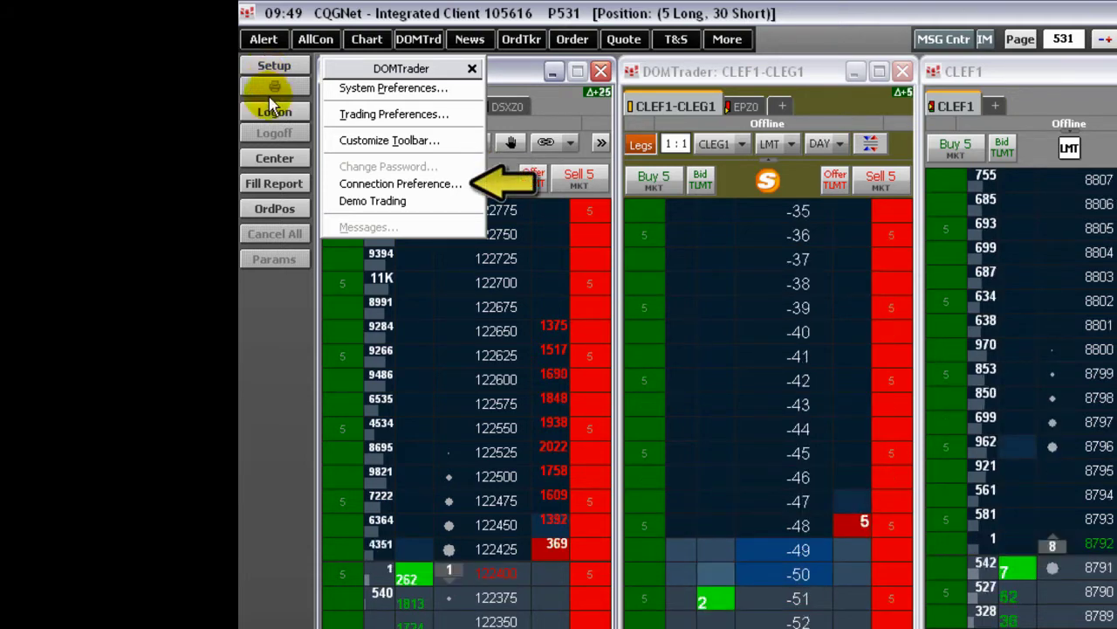
left_click(274, 111)
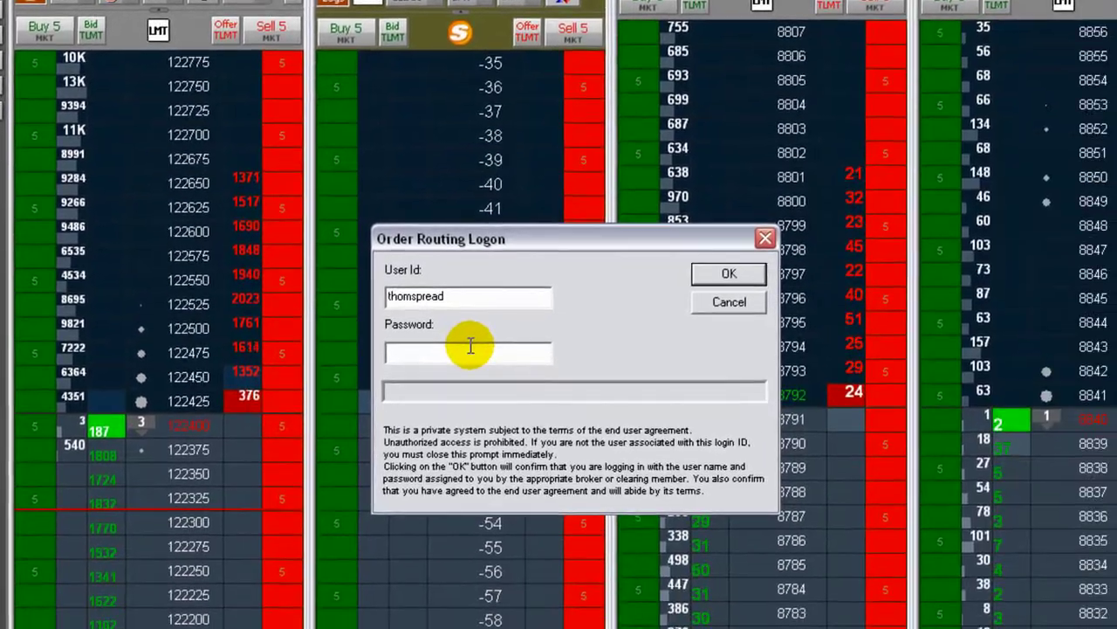
left_click(777, 496)
type("***")
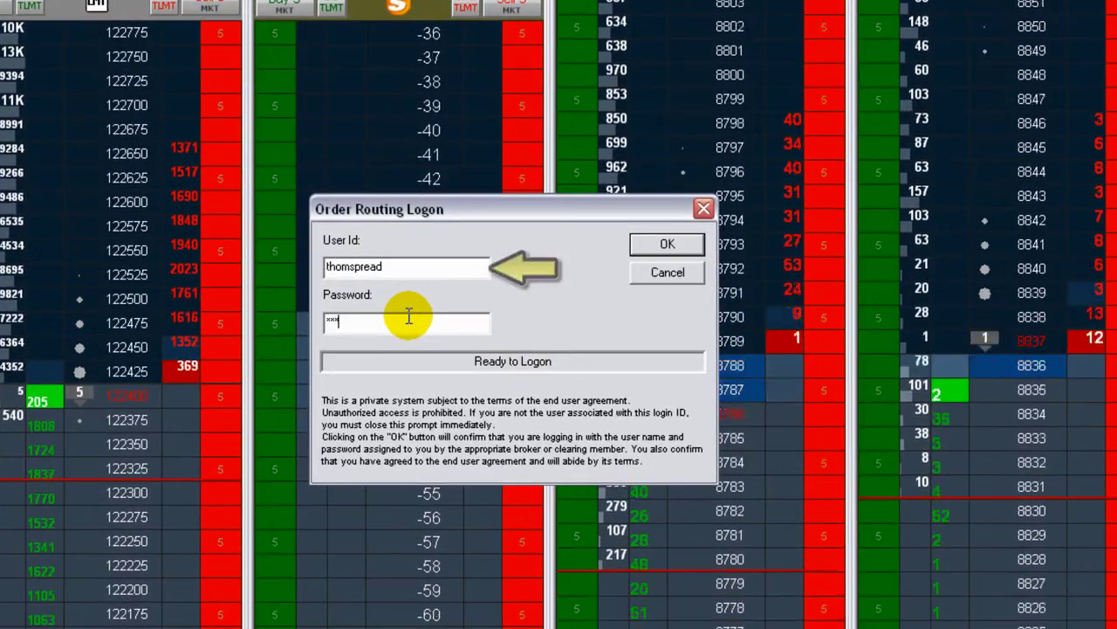
type("*")
key("Return")
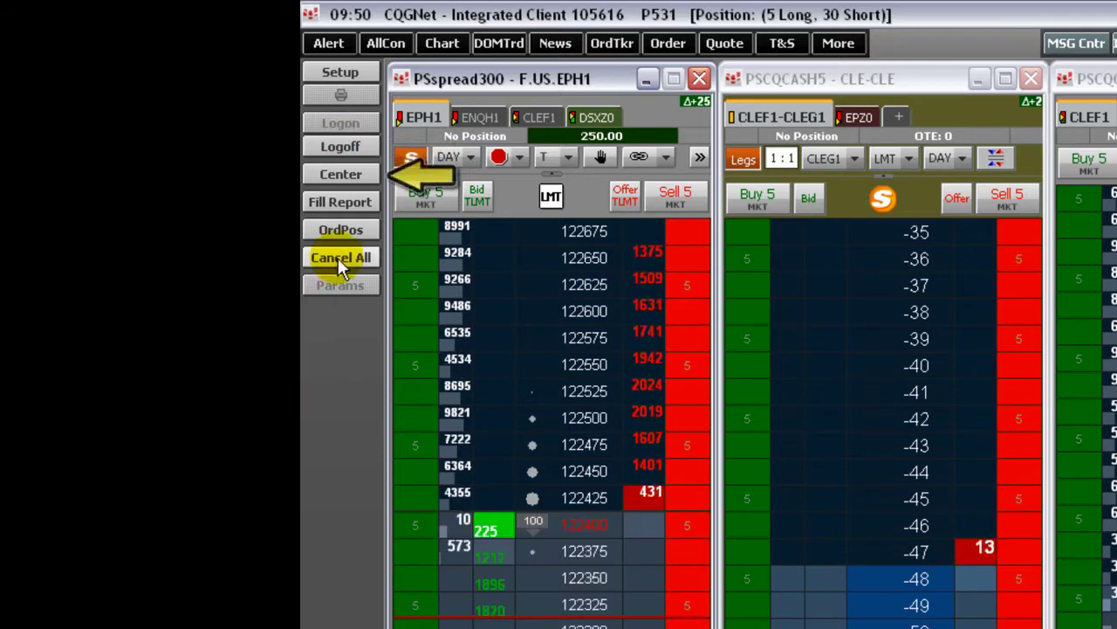
- Re-centre the EPH1 ladder, check and close the empty Fill Report, and open Orders and Positions
left_click(343, 174)
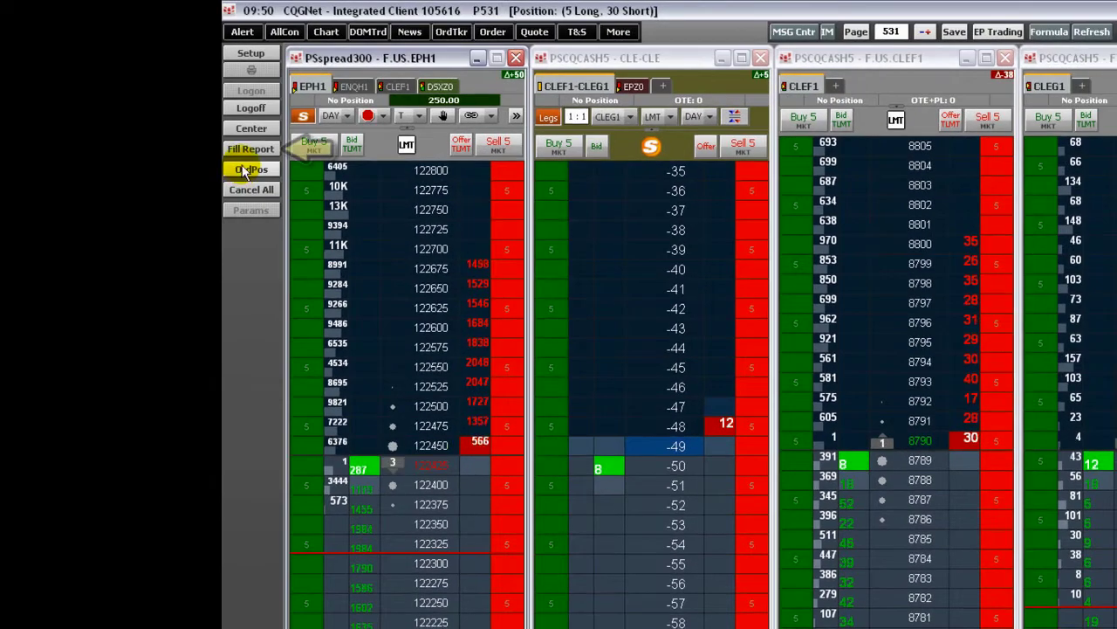
left_click(248, 148)
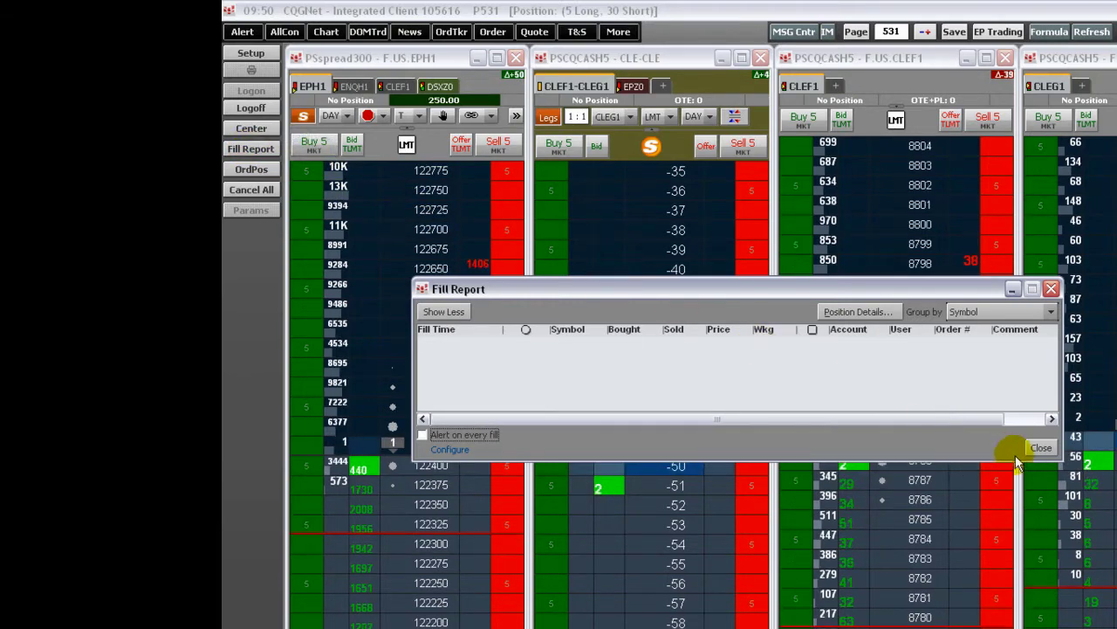
left_click(1039, 448)
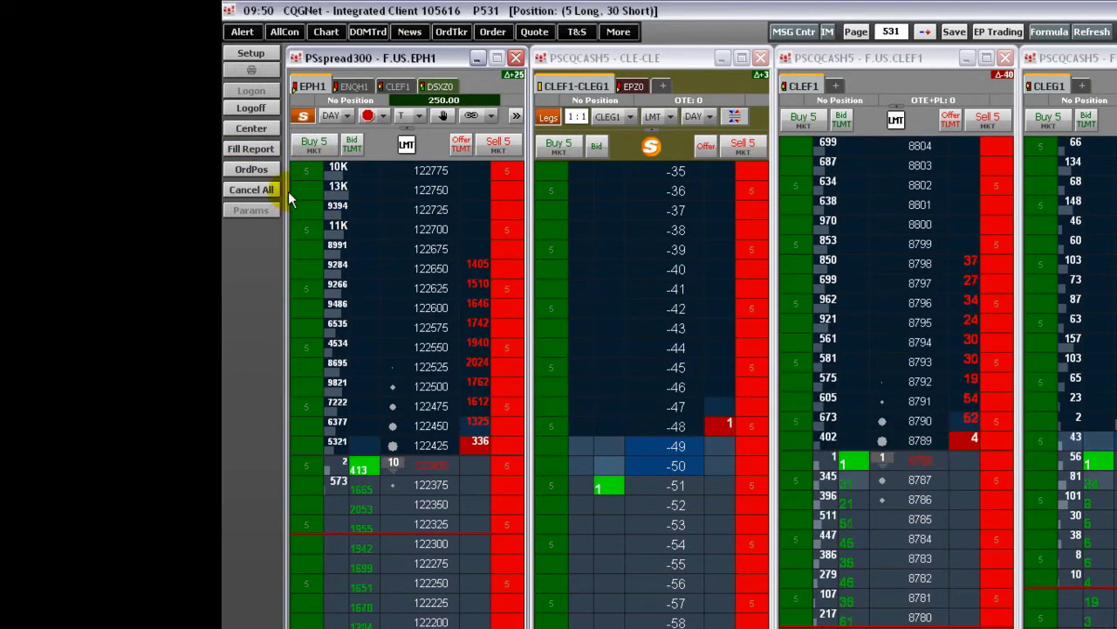
left_click(262, 174)
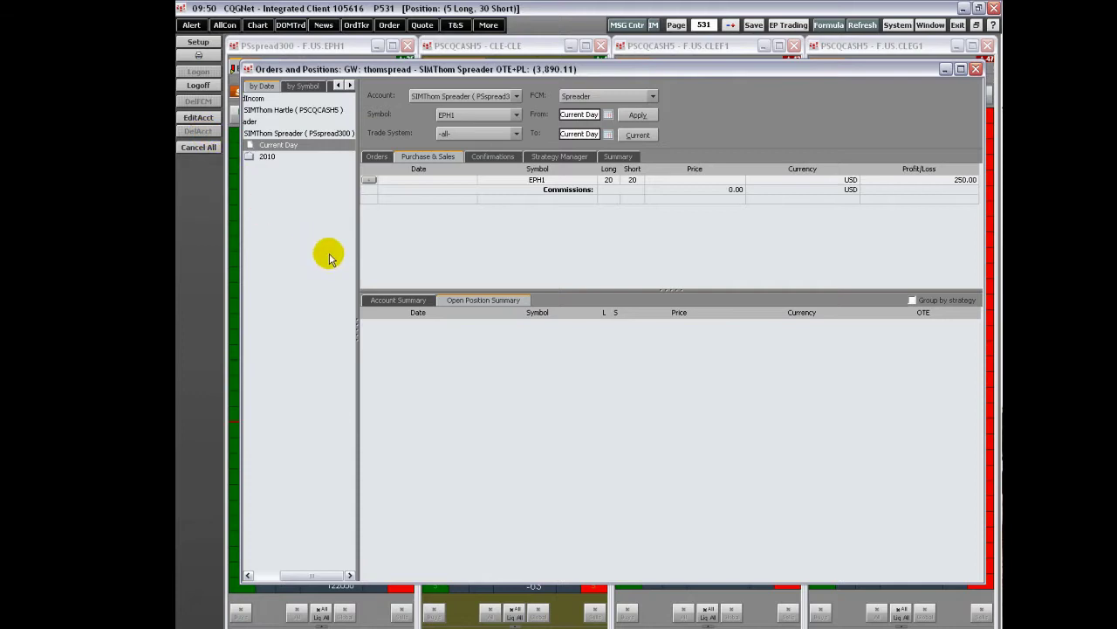
- View the Account Summary balances, close Orders and Positions, and cancel all working orders
left_click(388, 301)
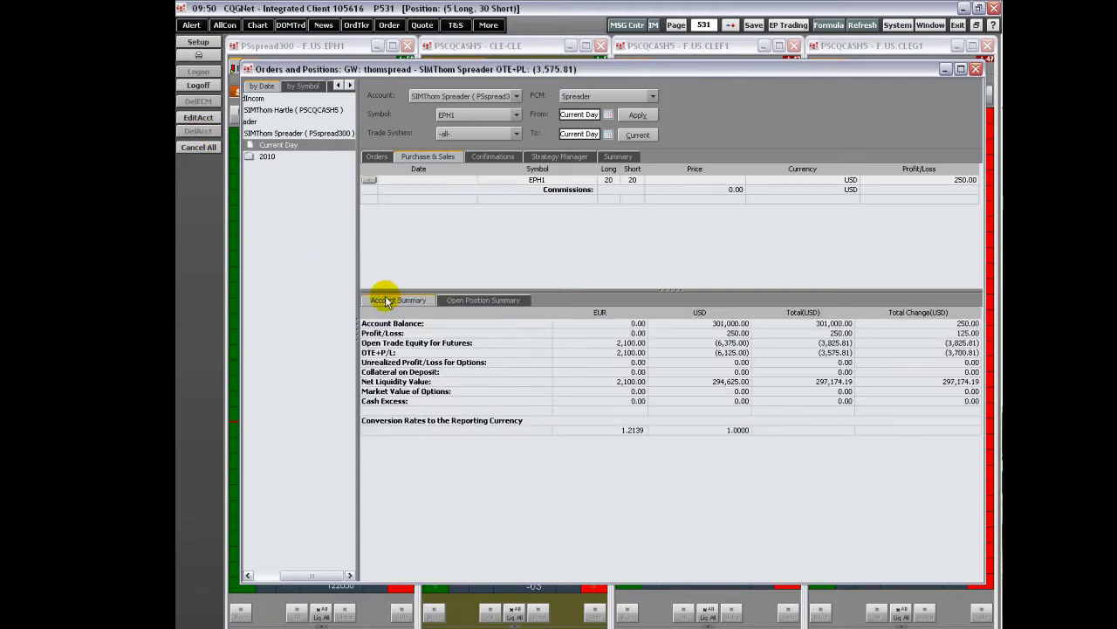
left_click(976, 69)
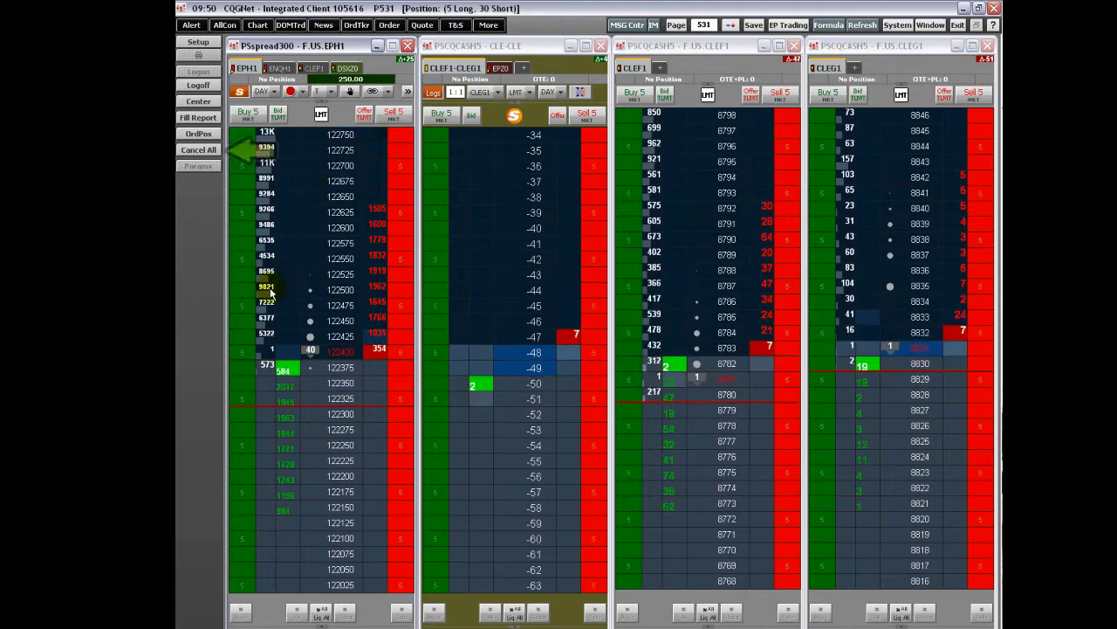
left_click(196, 153)
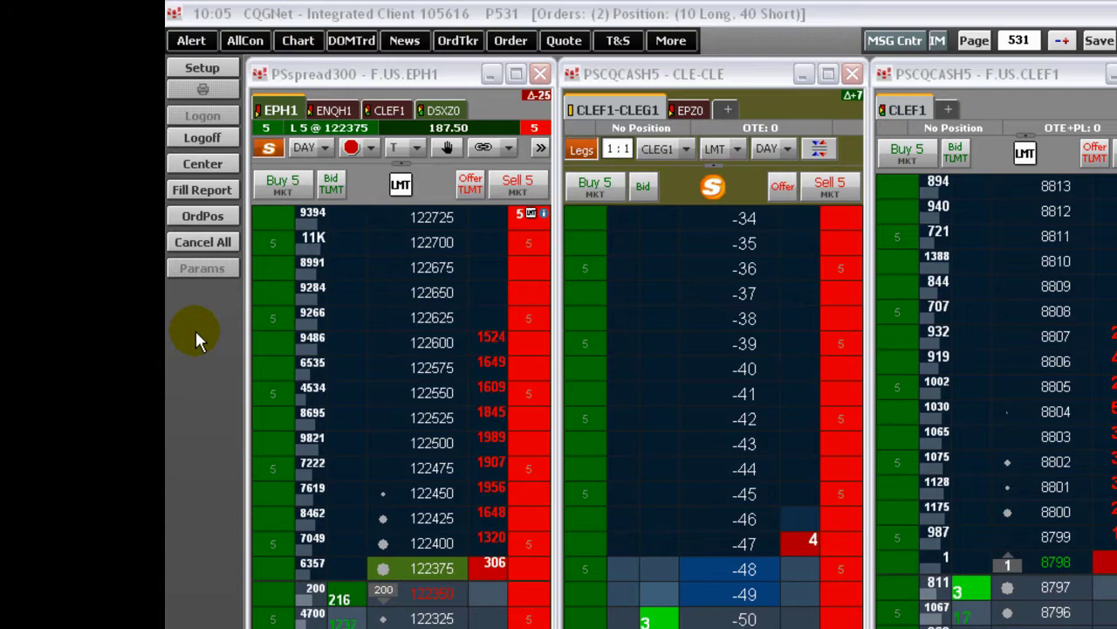
- Focus the EPH1 spreader window and switch its ladder to ENQH1, then to CLEF1
left_click(371, 78)
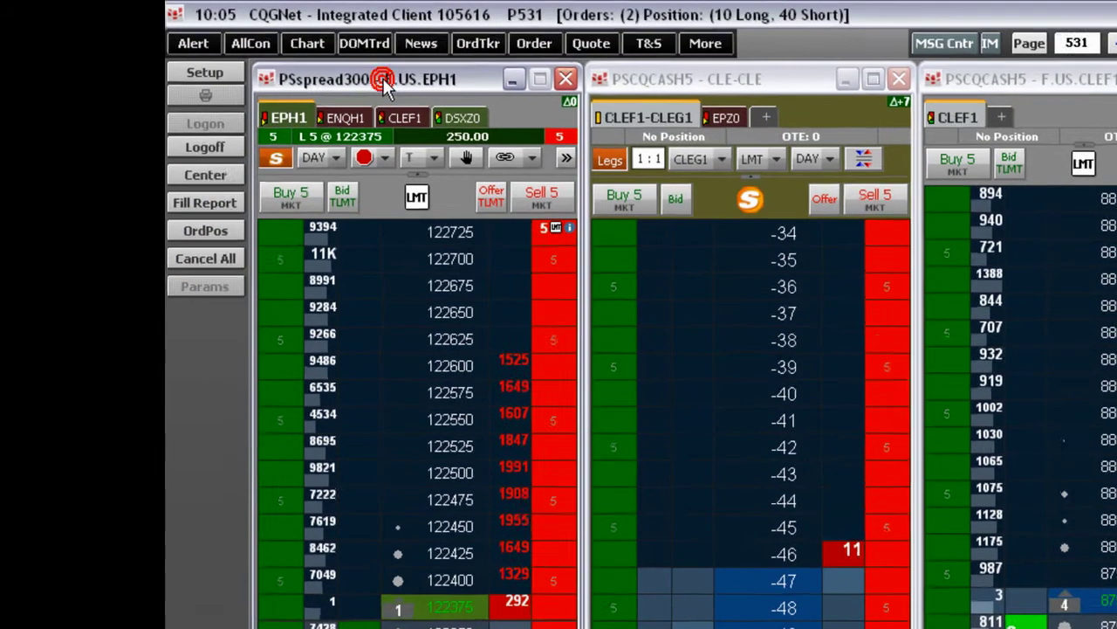
mouse_move(389, 93)
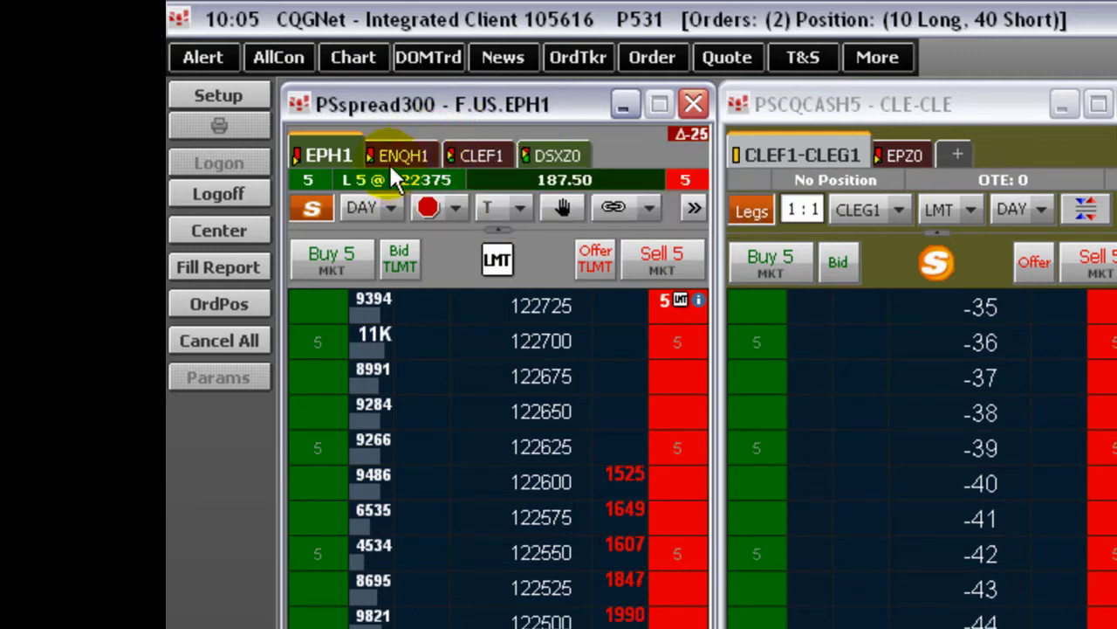
mouse_move(338, 158)
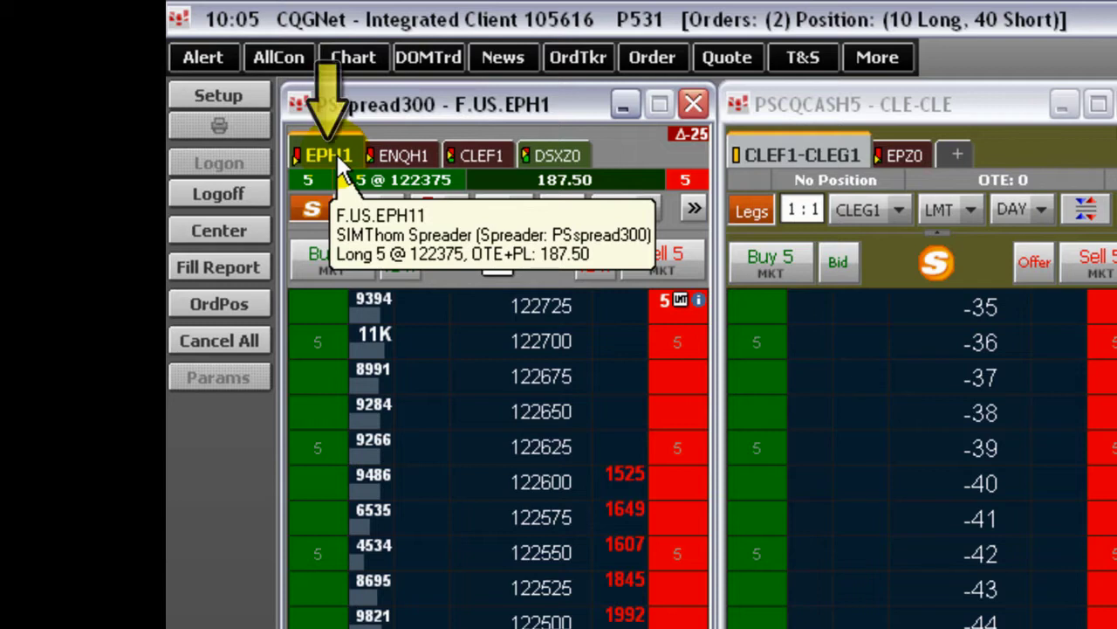
left_click(391, 150)
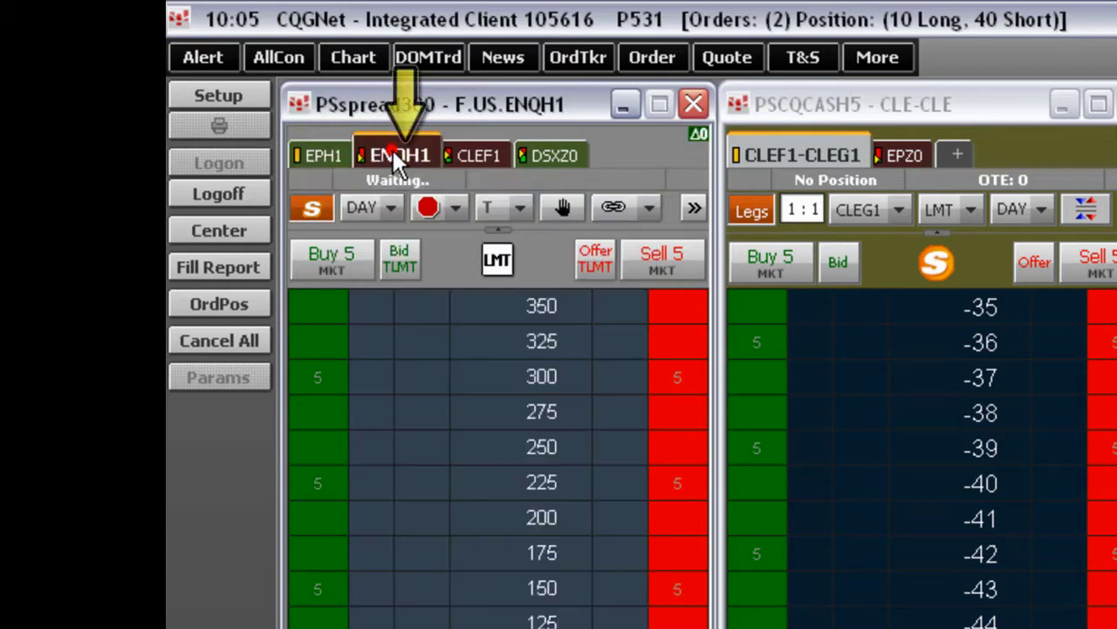
left_click(479, 155)
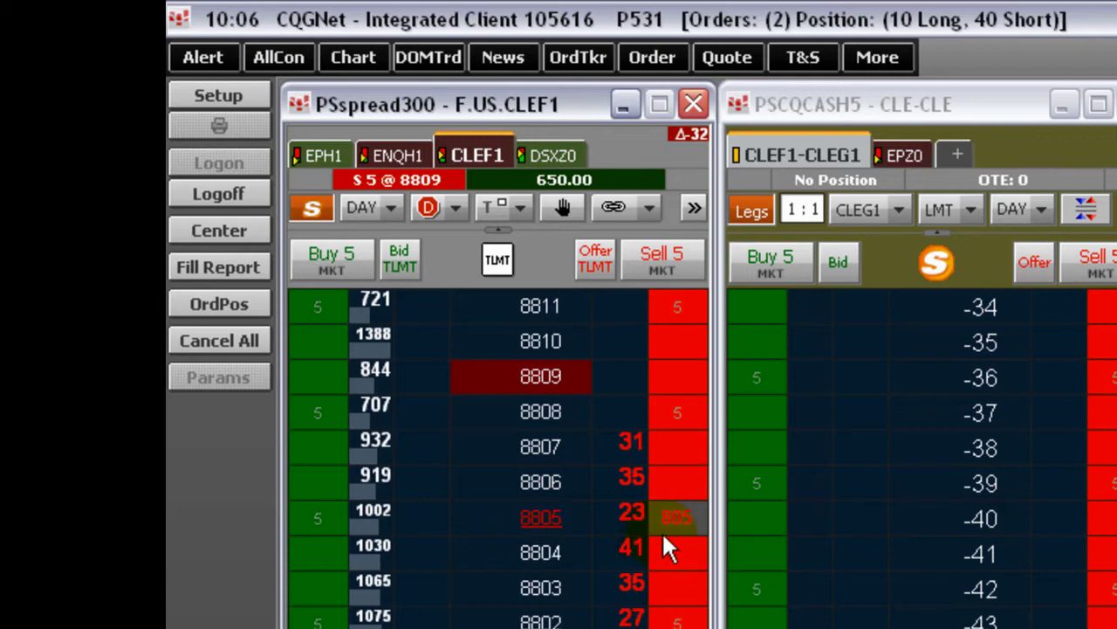
- Sell 5 CLEF1 at 8807, then return to EPH1 and dismiss its Liquidate options unused
left_click(684, 517)
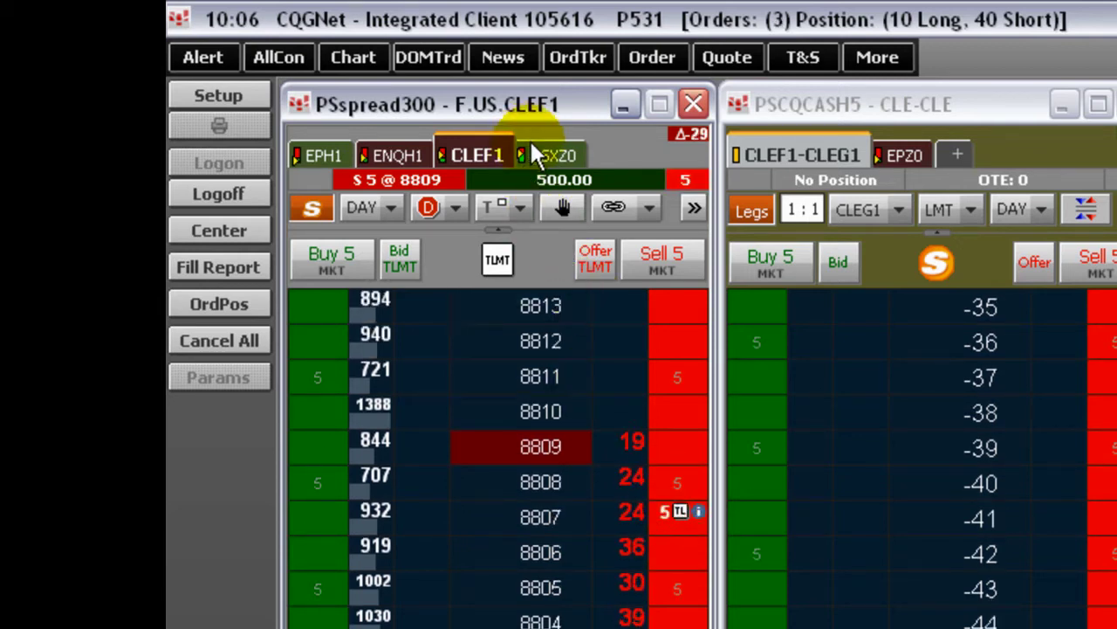
left_click(325, 154)
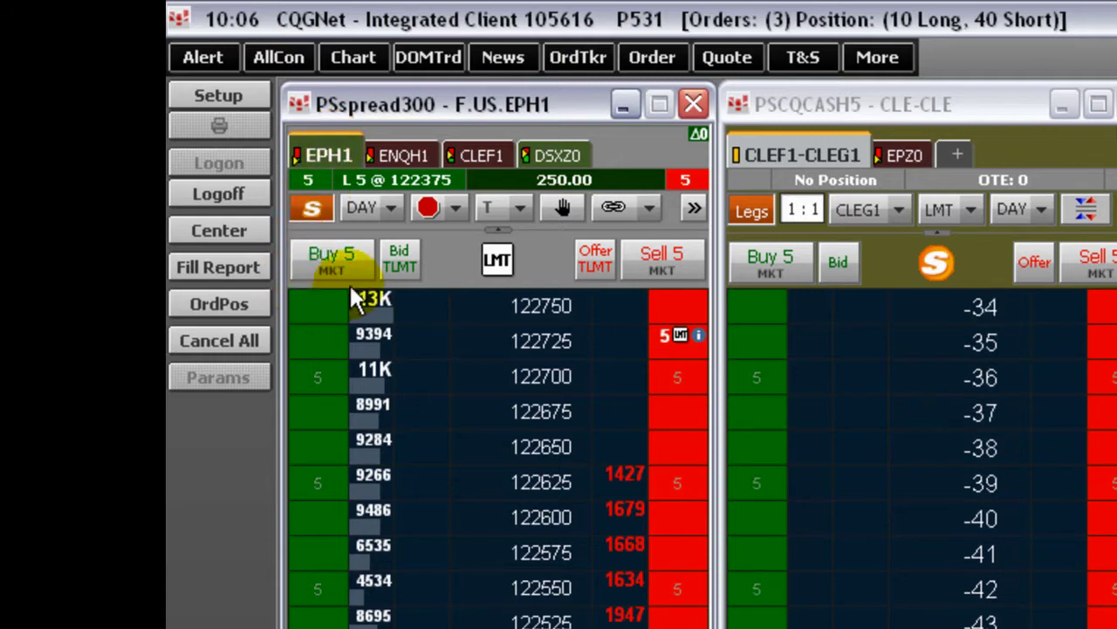
mouse_move(552, 199)
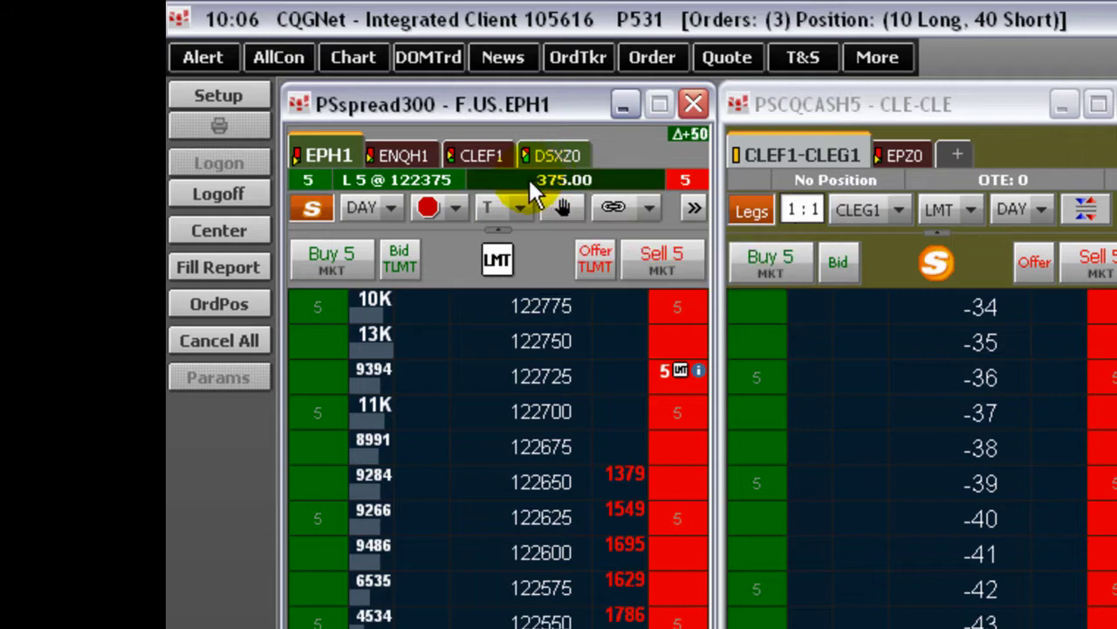
left_click(429, 184)
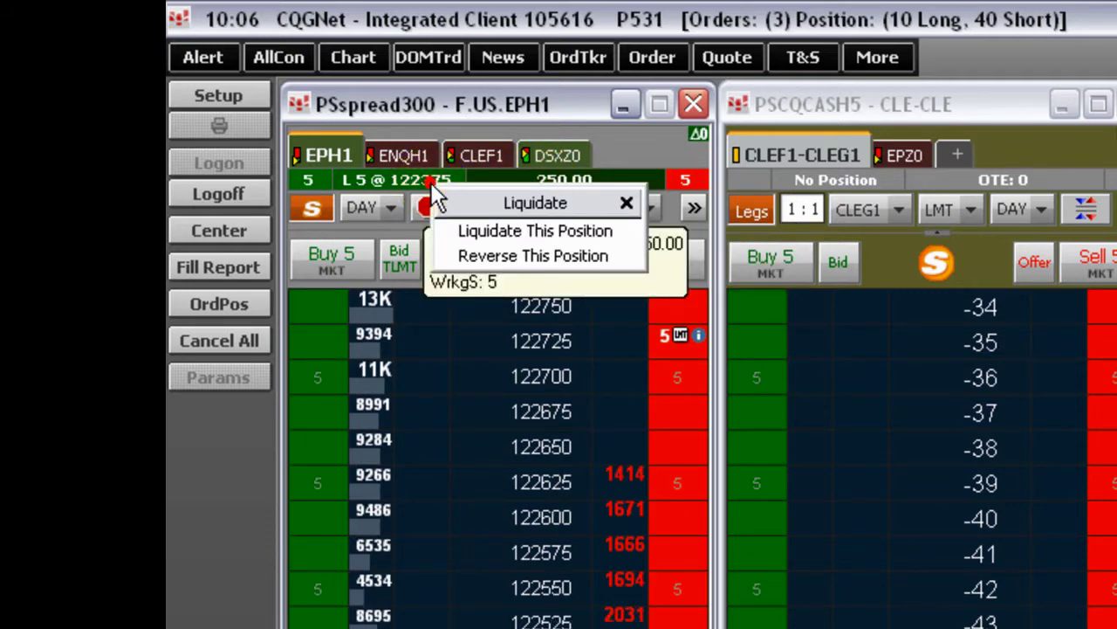
left_click(628, 199)
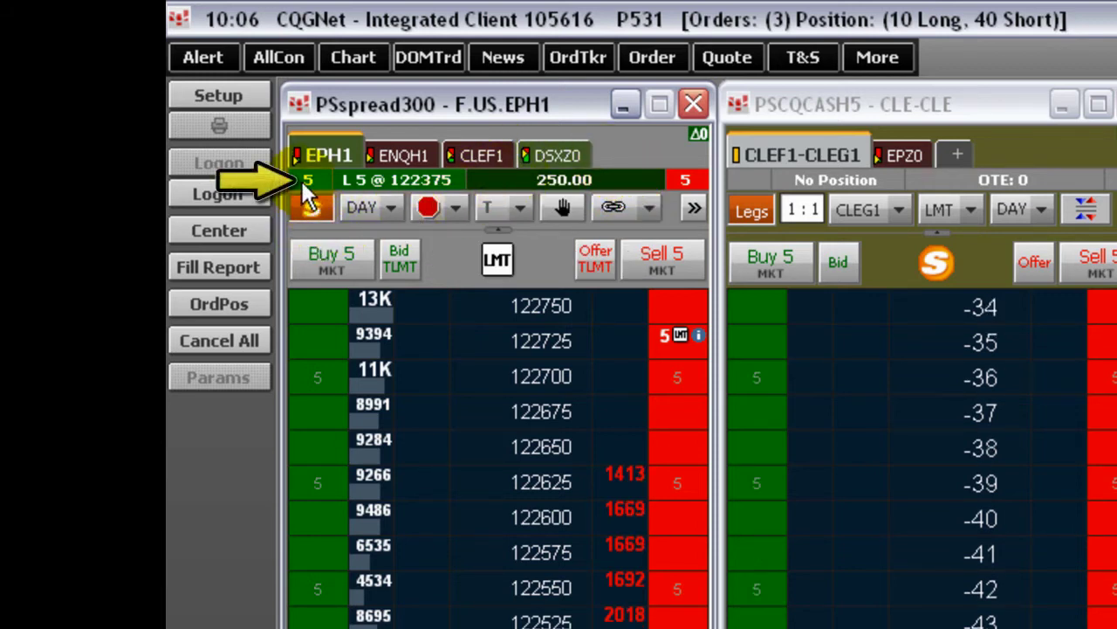
mouse_move(304, 183)
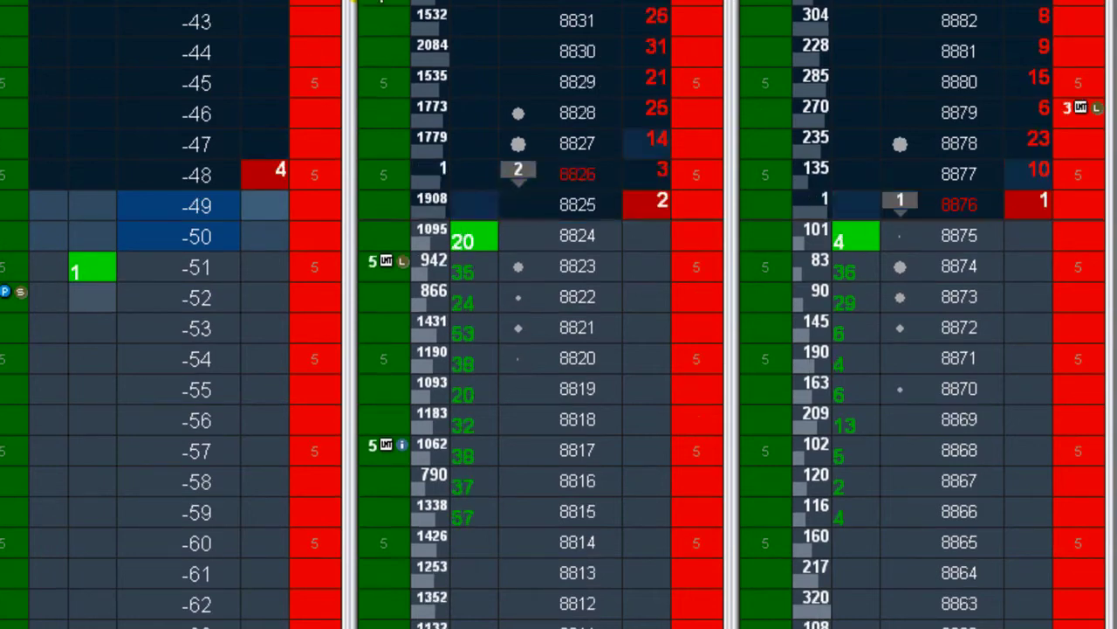
- Drag the CLEF1 working orders down, from 8823 to 8821 and from 8831 to 8822
left_click_drag(378, 243, 379, 327)
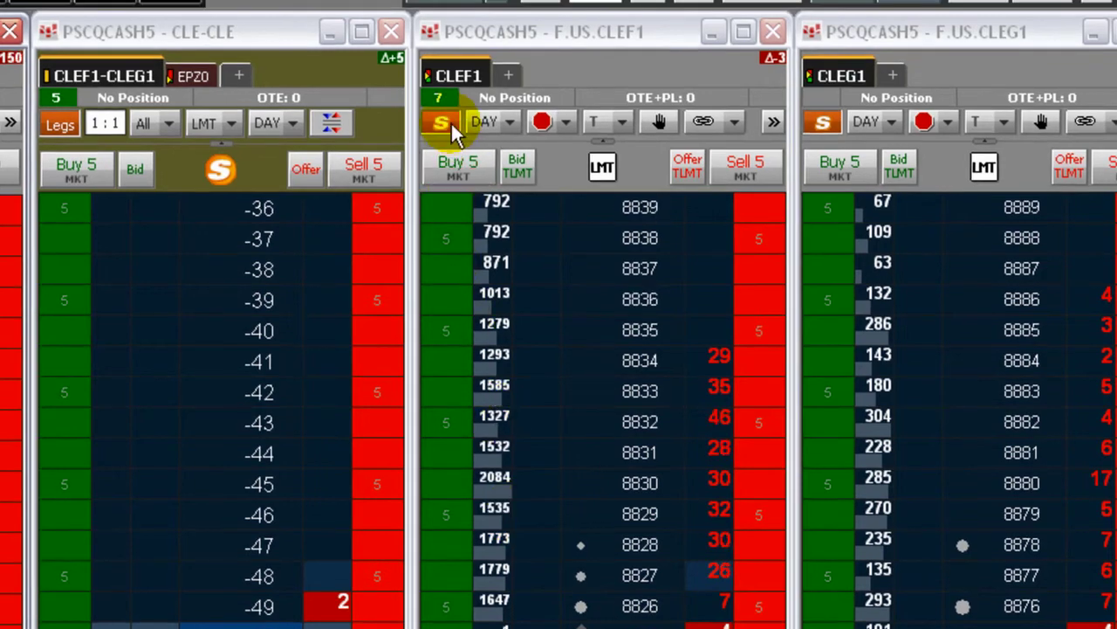
left_click(442, 122)
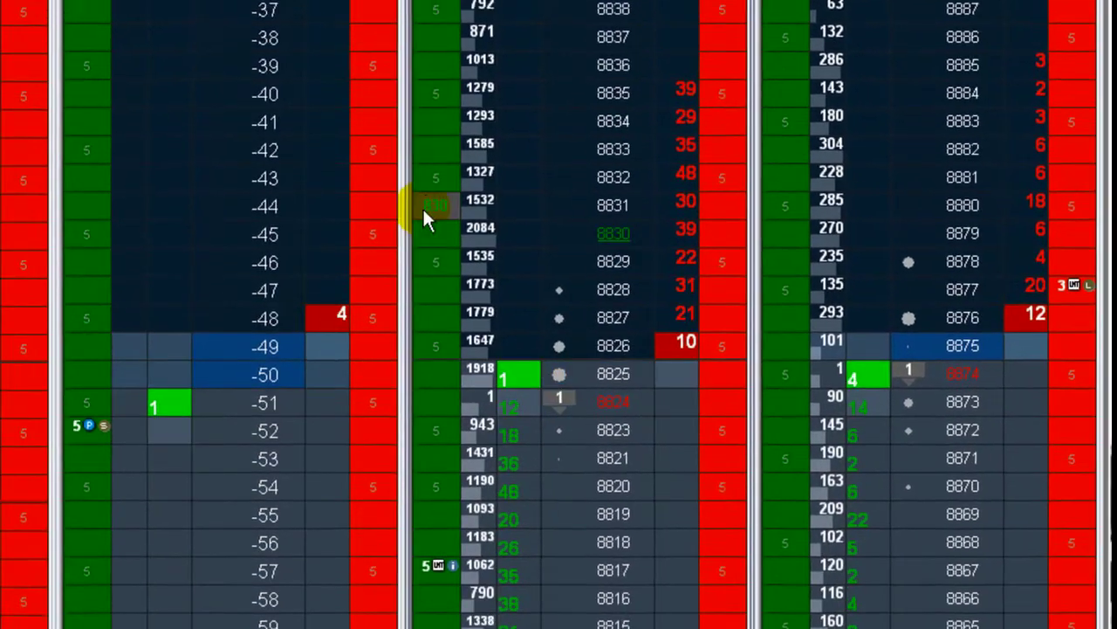
left_click_drag(423, 207, 462, 191)
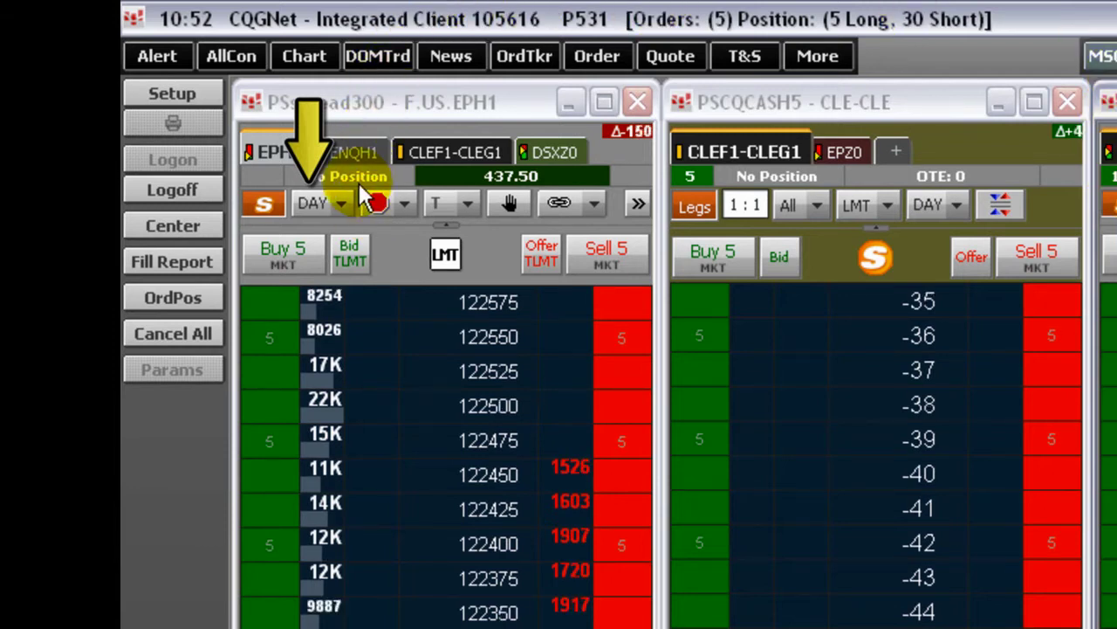
- Keep DAY as the EPH1 order duration and show the stop order-type choices
left_click(341, 206)
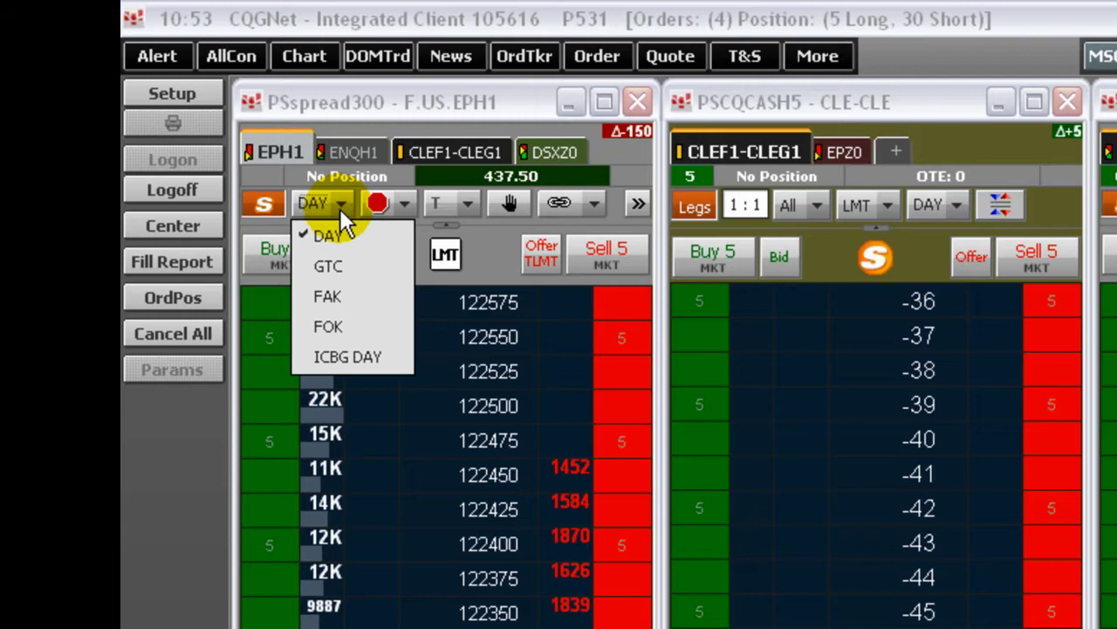
left_click(339, 208)
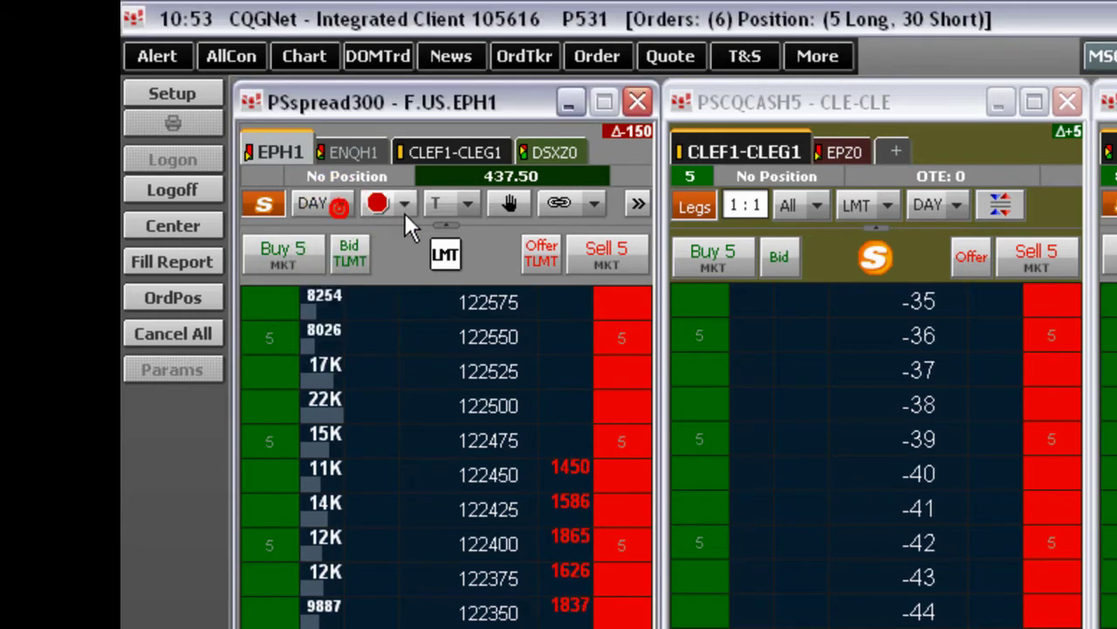
left_click(407, 206)
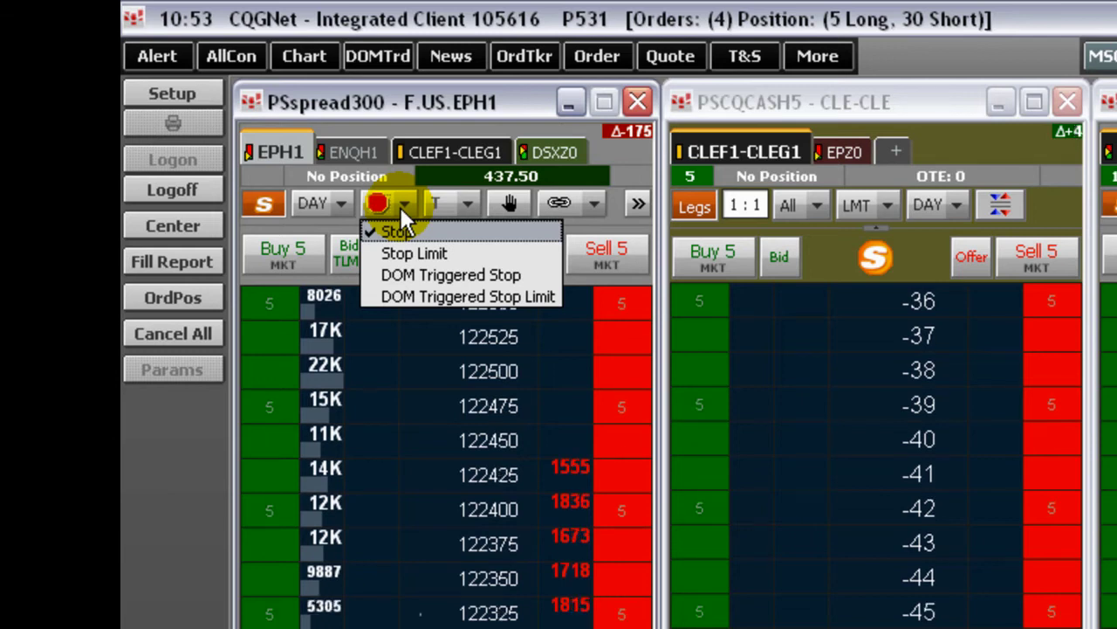
- Keep Stop as the EPH1 stop order type and show the trailing order options
left_click(399, 204)
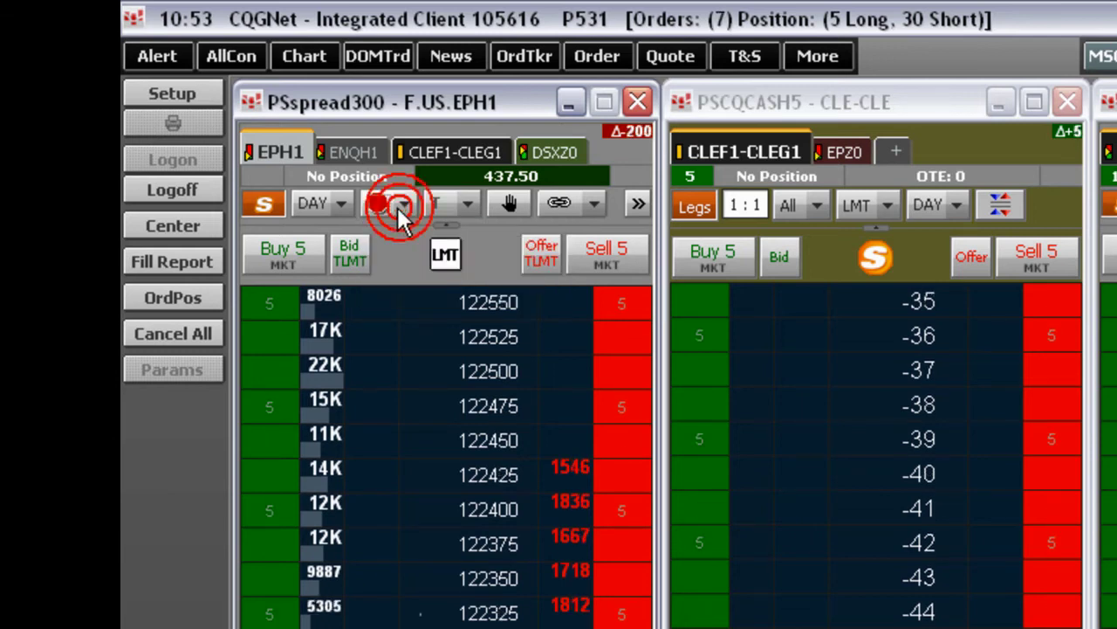
left_click(469, 201)
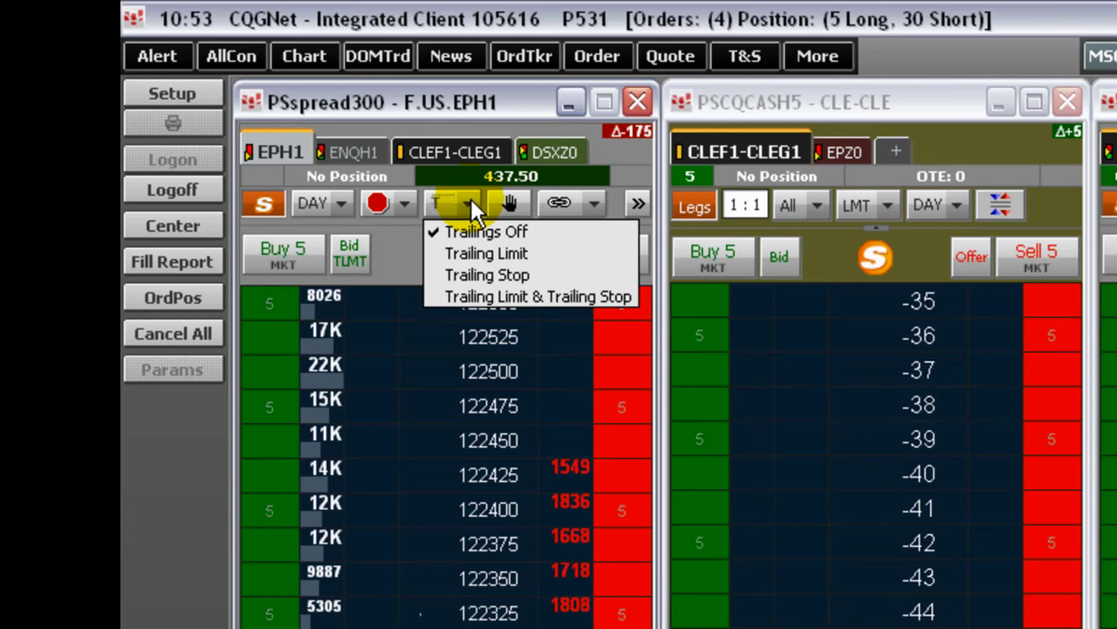
- Leave Trailings Off checked and close the EPH1 trailing options
left_click(470, 199)
left_click(509, 201)
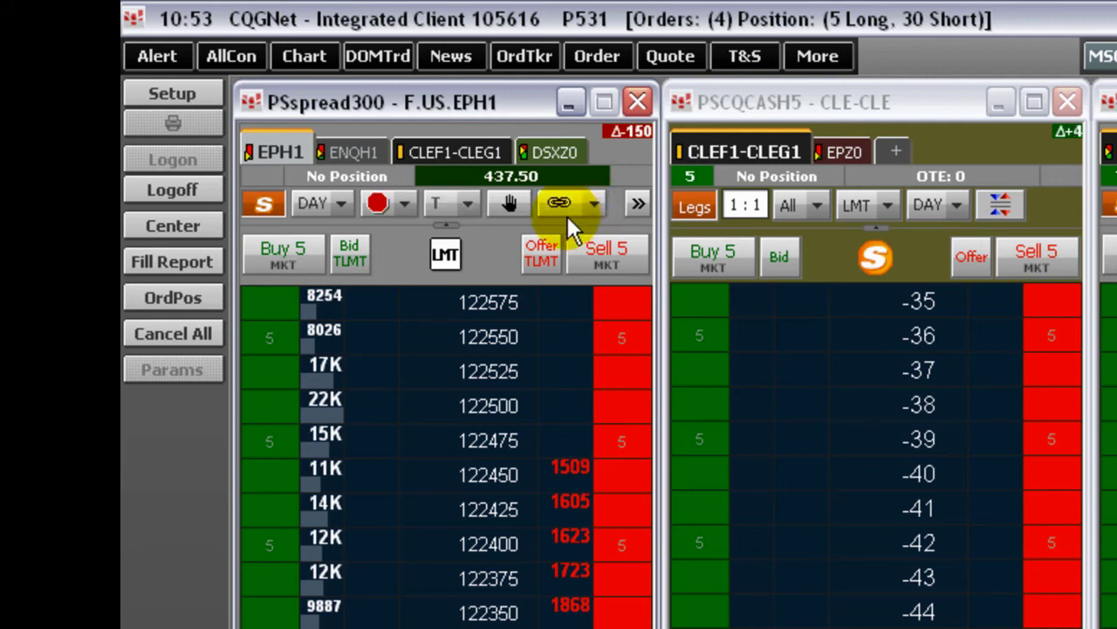
- Change the EPH1 linked-order mode from OCO to BRKT Bracket Mode
left_click(598, 203)
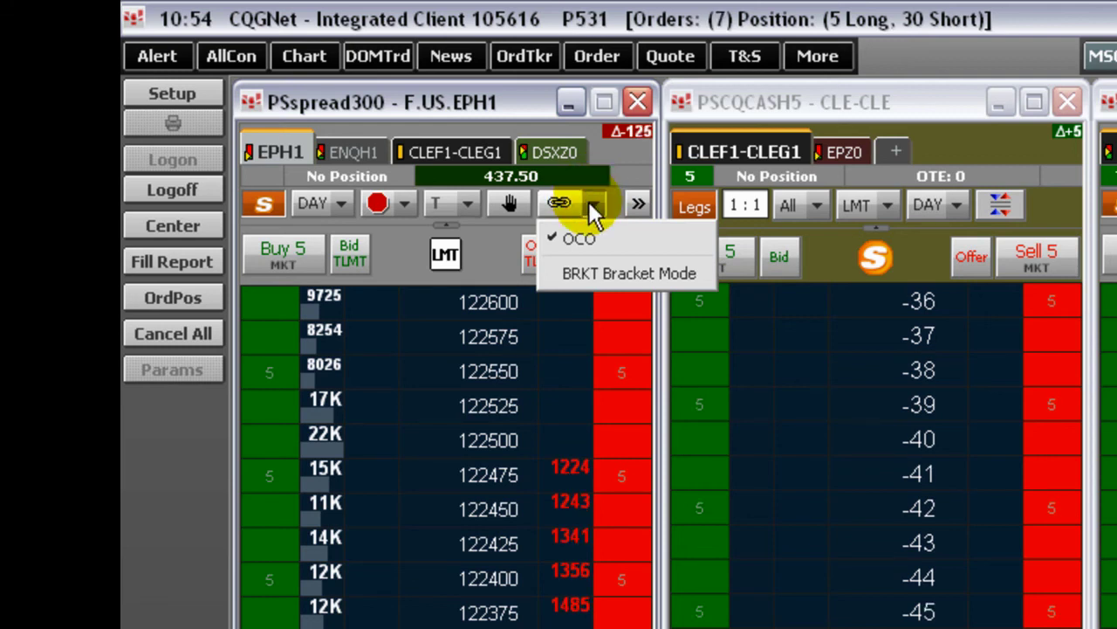
left_click(585, 239)
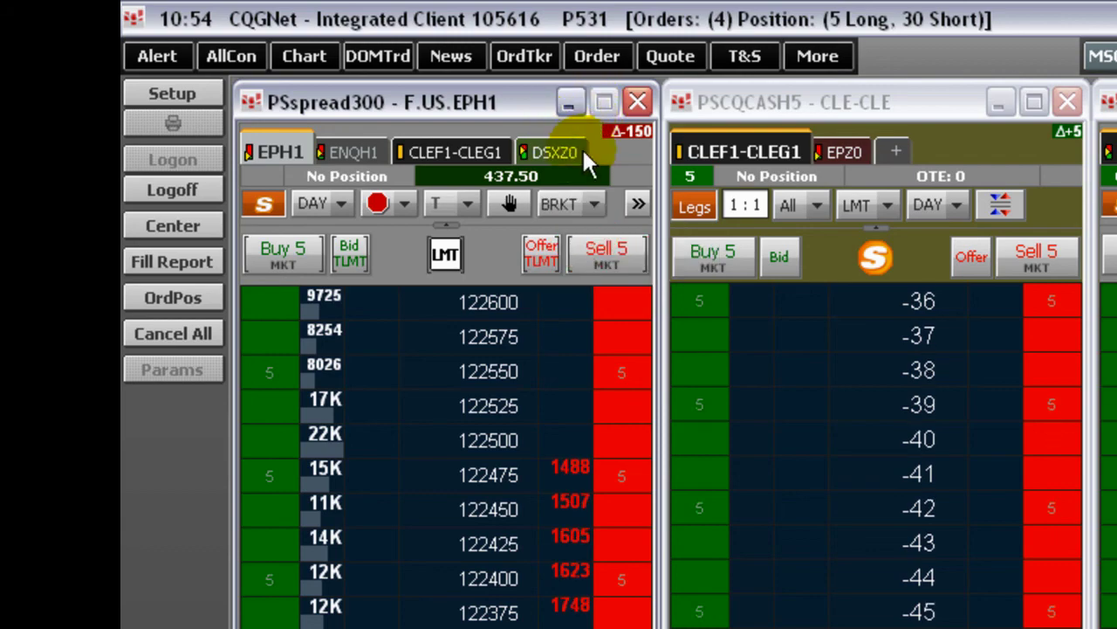